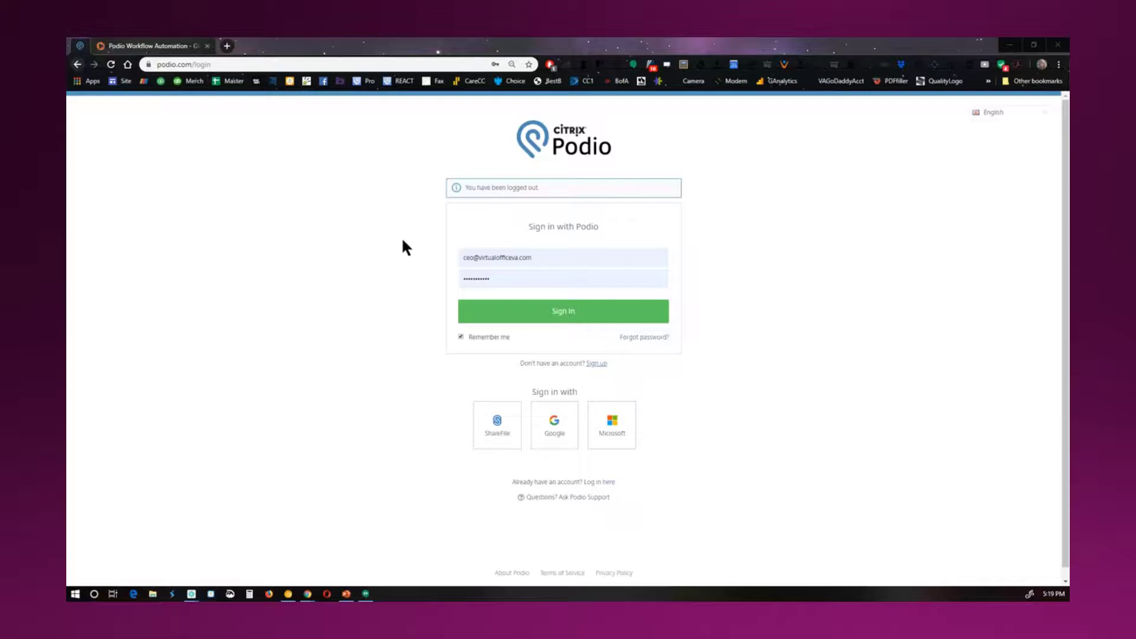
Submit the saved credentials on the login page to sign in to Podio
key("Return")
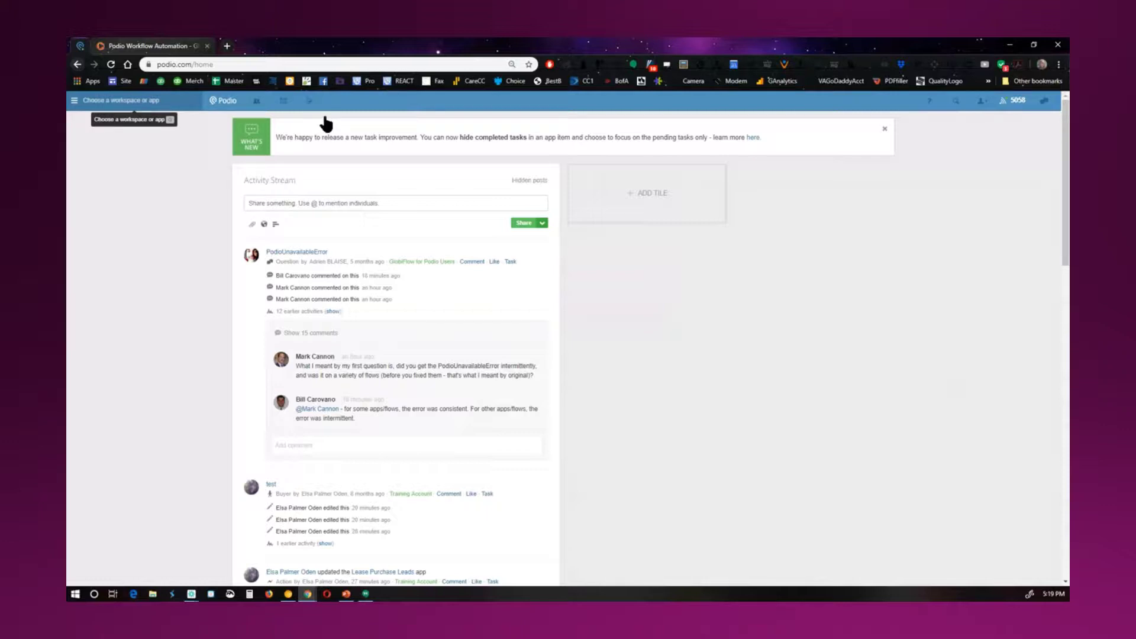
Browse the workspace list past Employee Network, Test and Virtual Office VA, then open Training Account
left_click(118, 100)
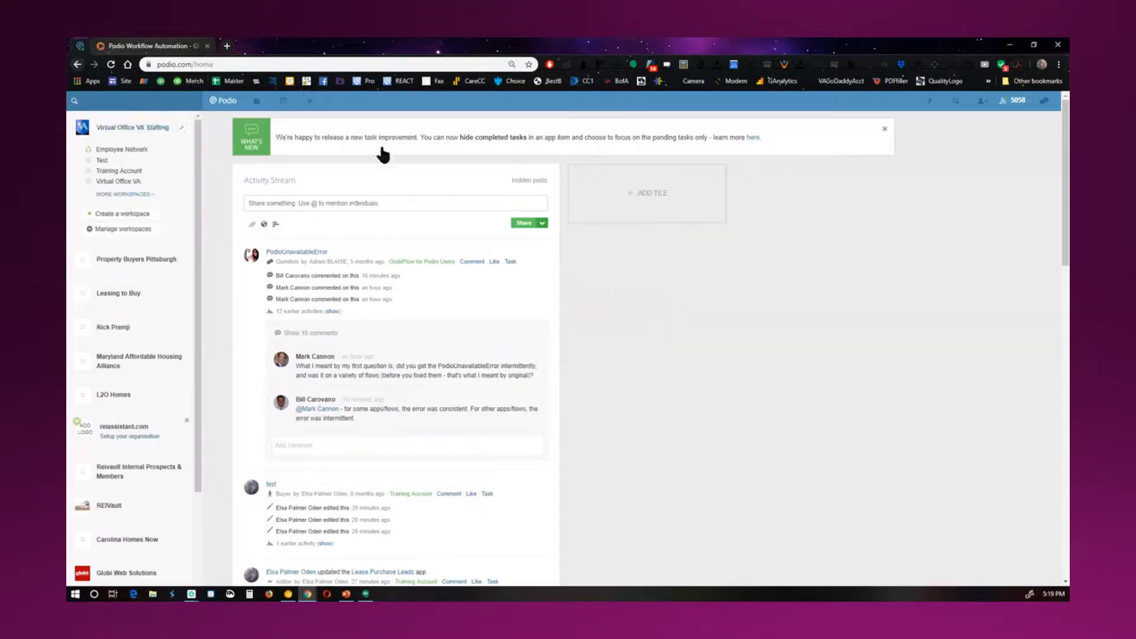
key("Down")
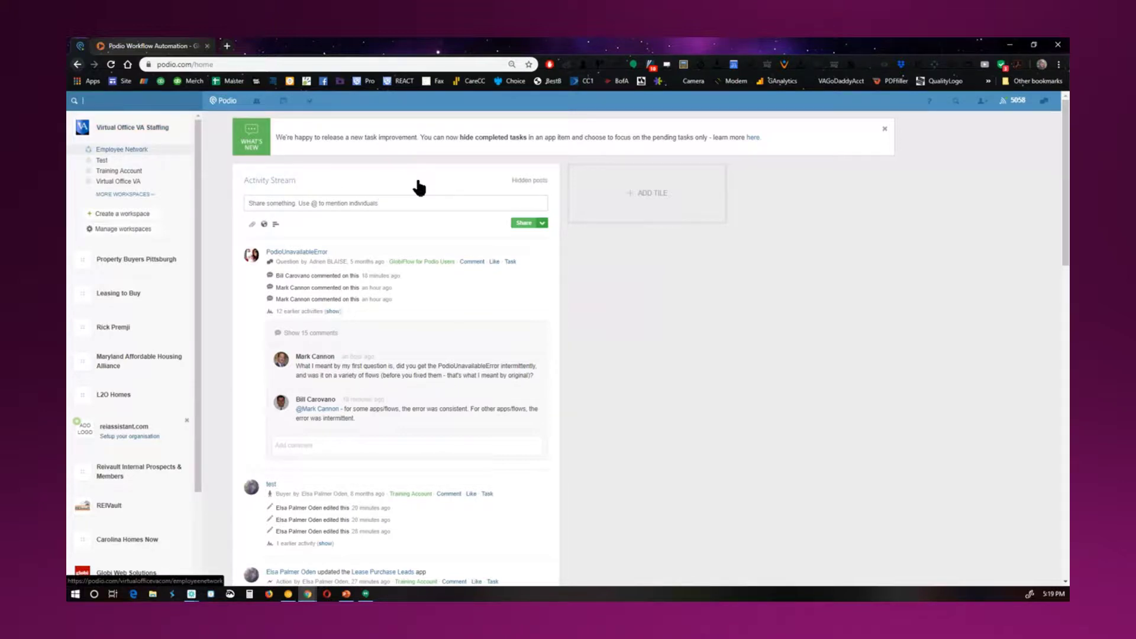
key("Down")
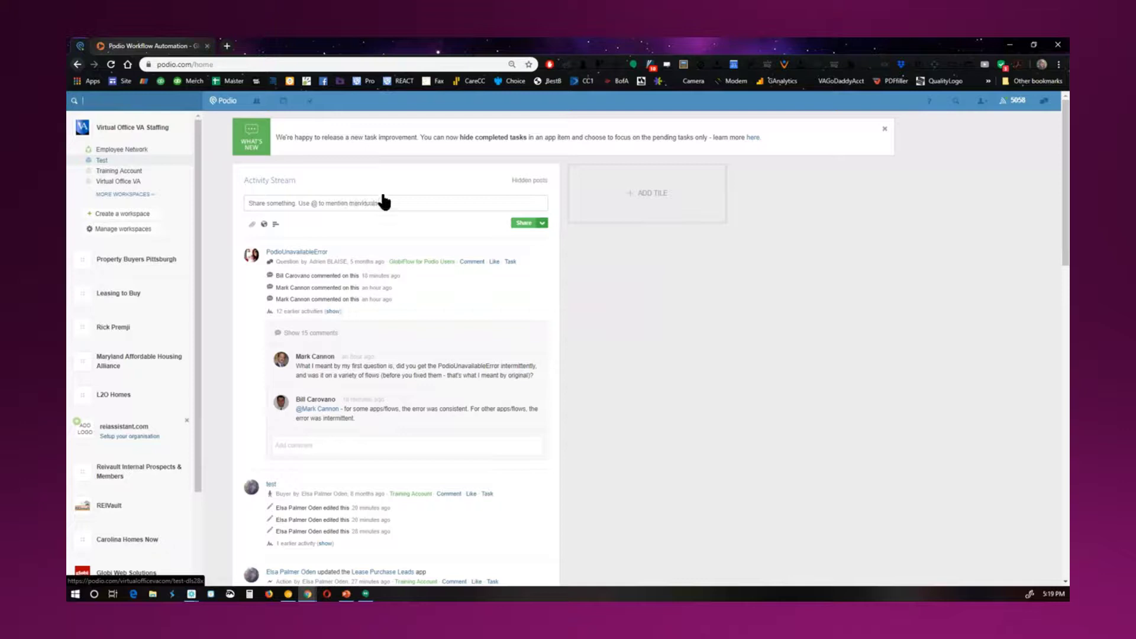
key("Down")
key("Down")
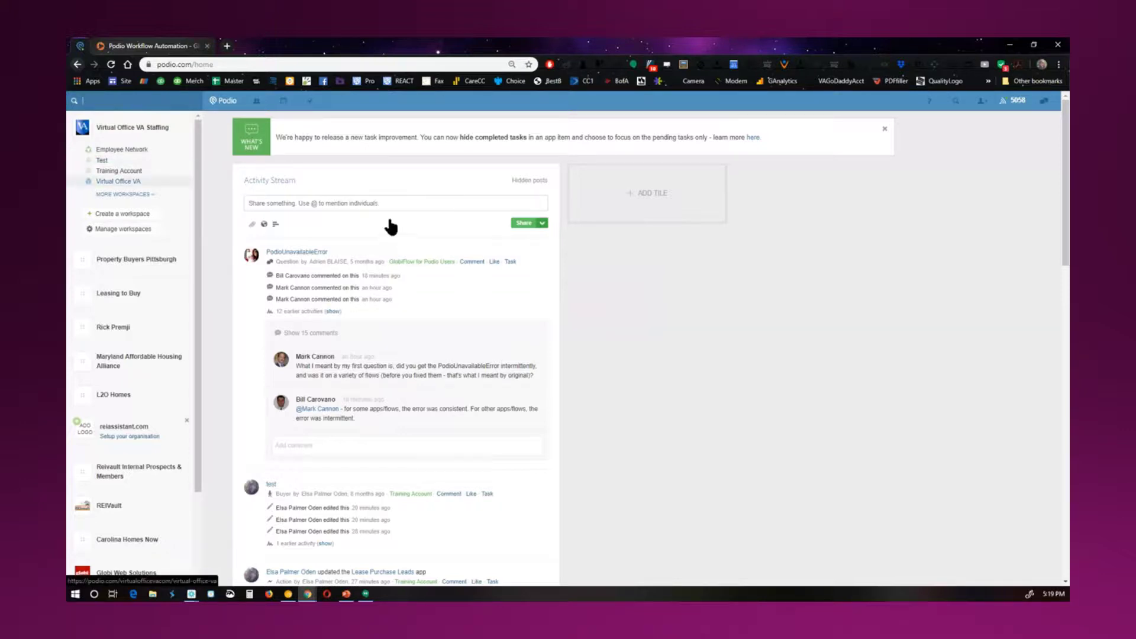
key("Down")
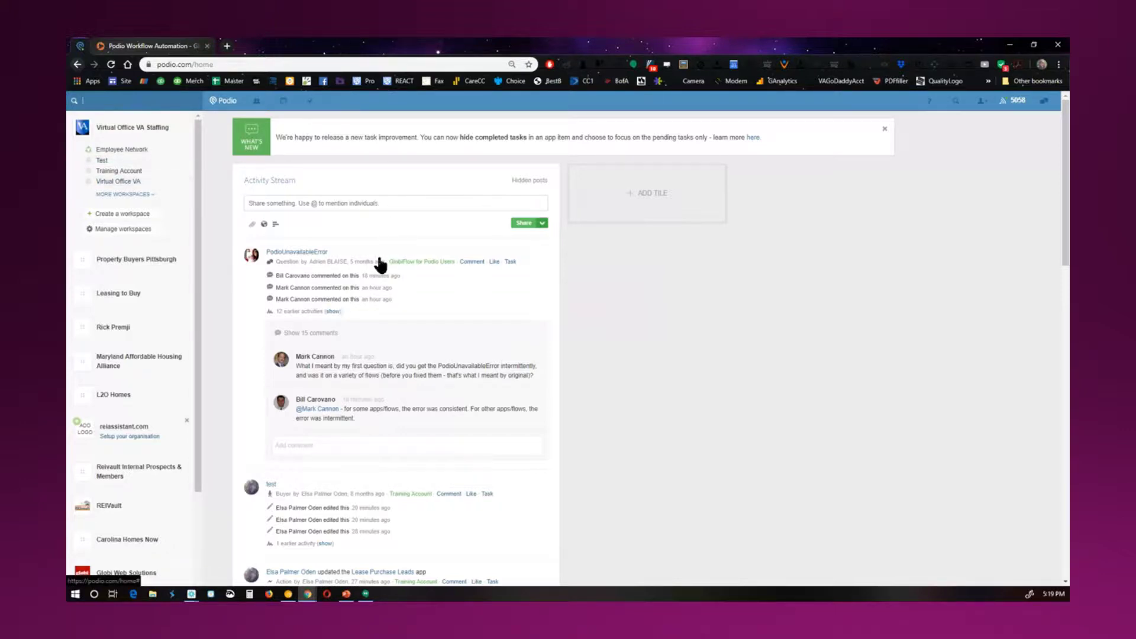
key("Up")
key("Up")
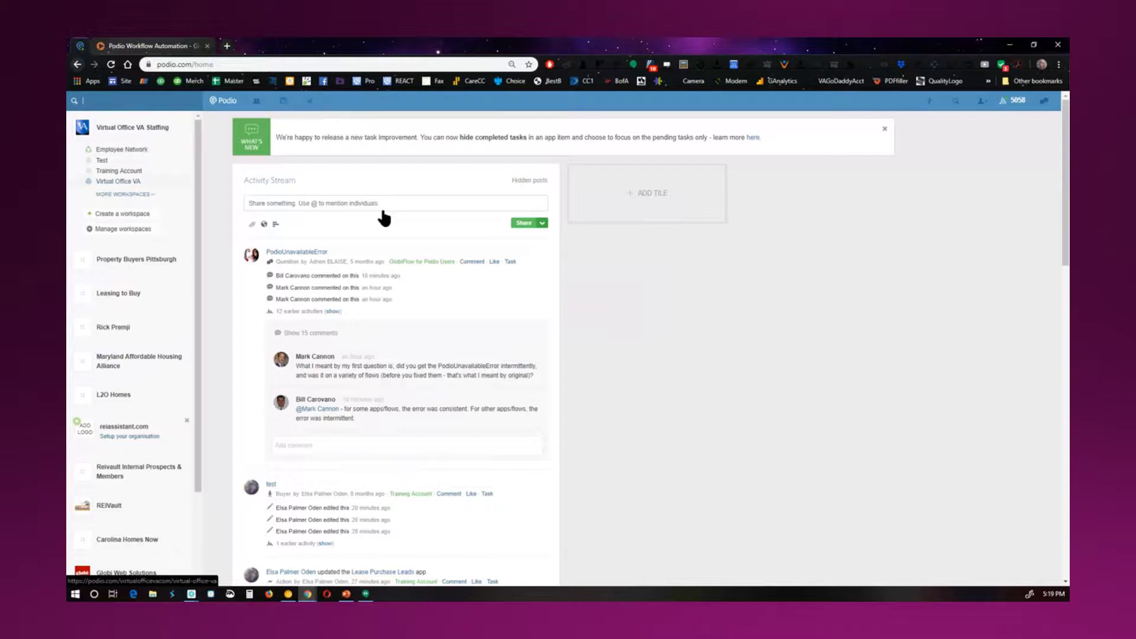
key("Return")
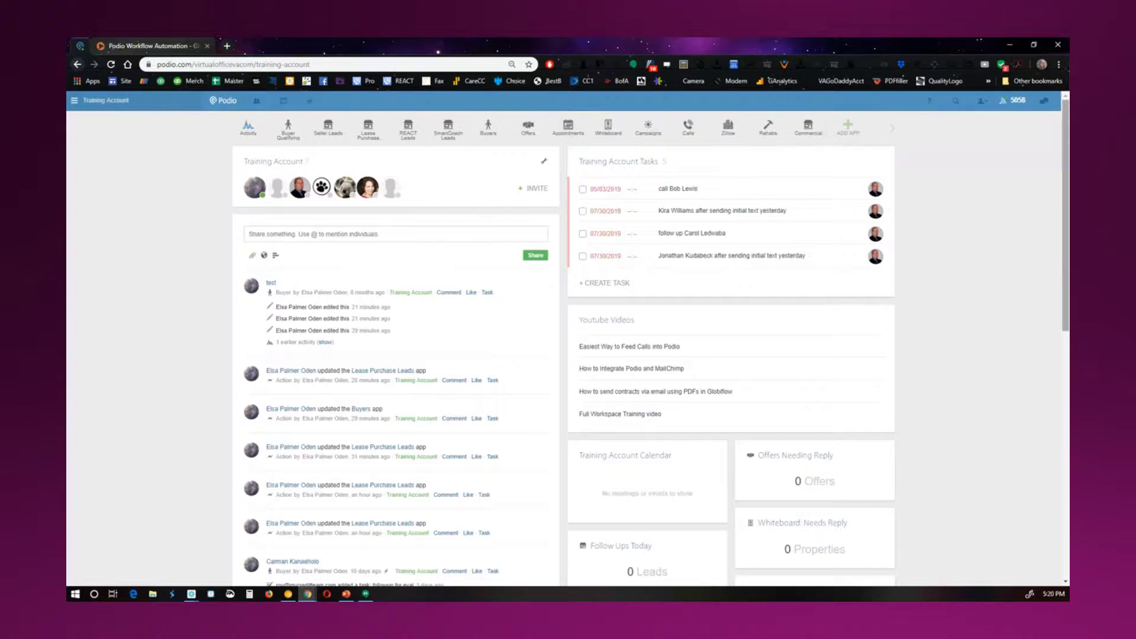
Scan the Training Account dashboard tiles, then open the Lease Purchase Leads app
scroll(651, 343, "down", 1)
scroll(982, 500, "down", 4)
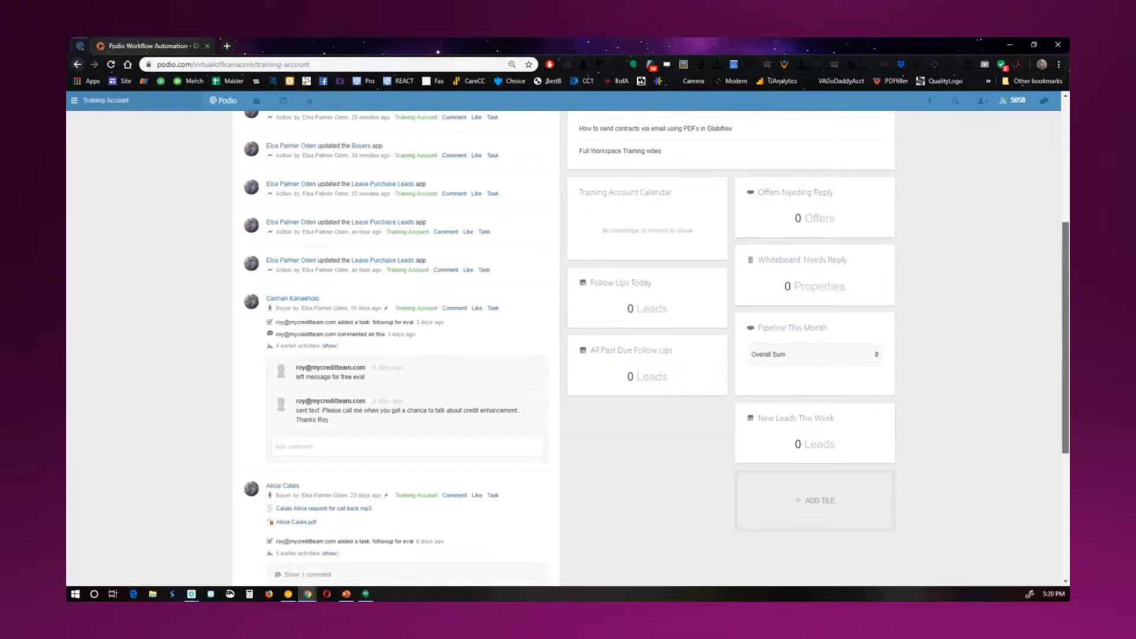
scroll(651, 343, "up", 3)
scroll(651, 343, "up", 2)
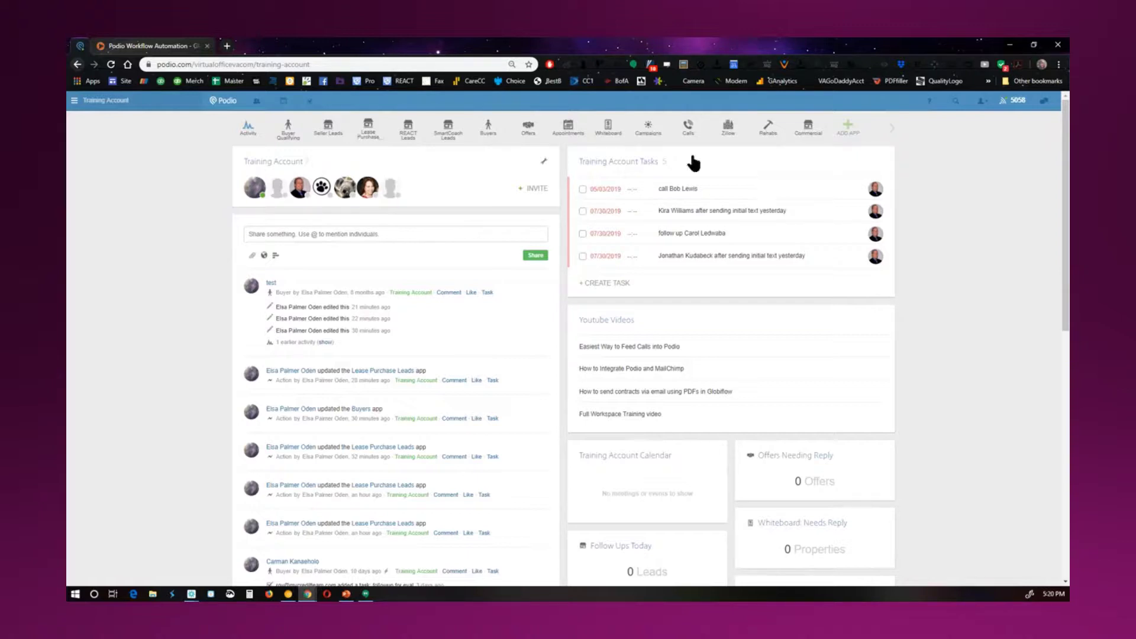
left_click(368, 127)
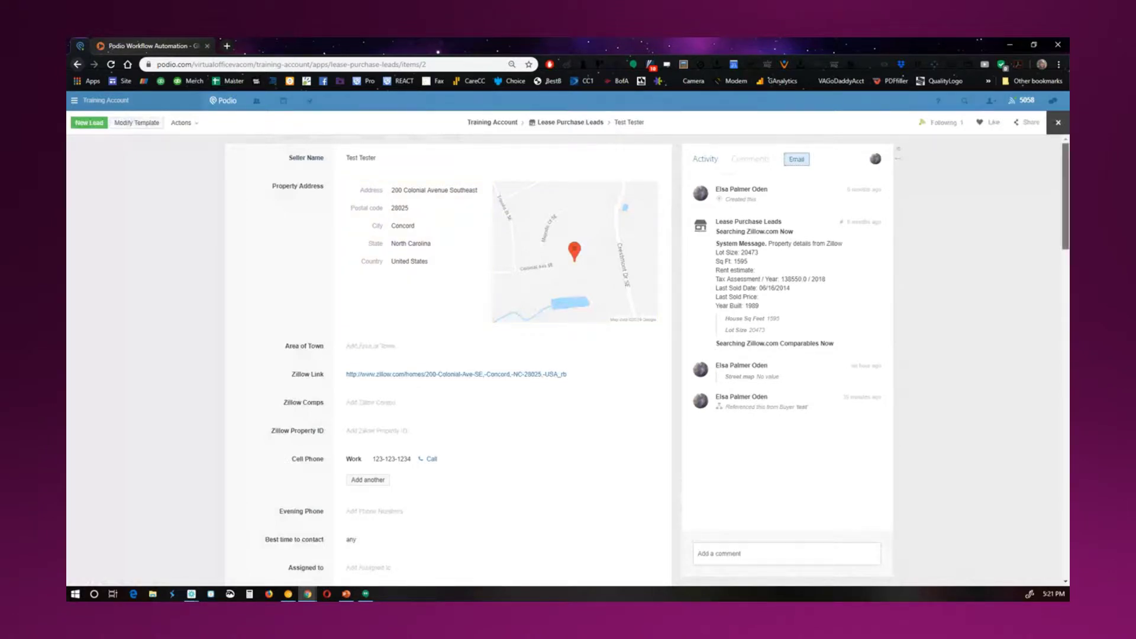
Scroll through Test Tester's Zillow-filled fields: 1595 sq ft house, 20473 lot size, Status New
scroll(1065, 195, "down", 1)
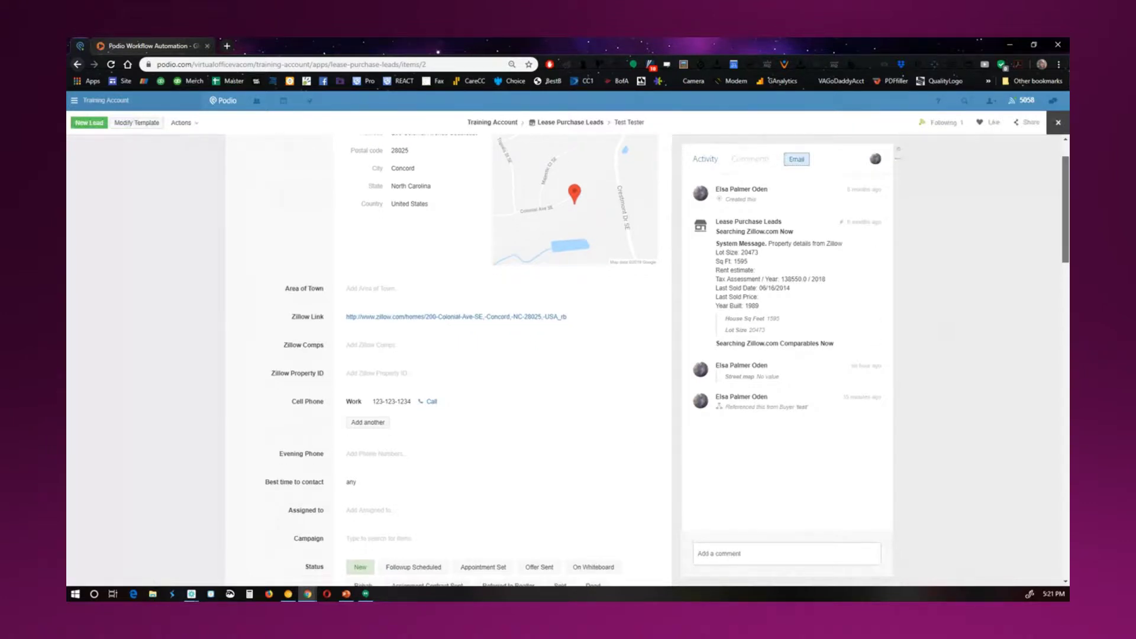
scroll(449, 355, "down", 4)
scroll(450, 355, "down", 7)
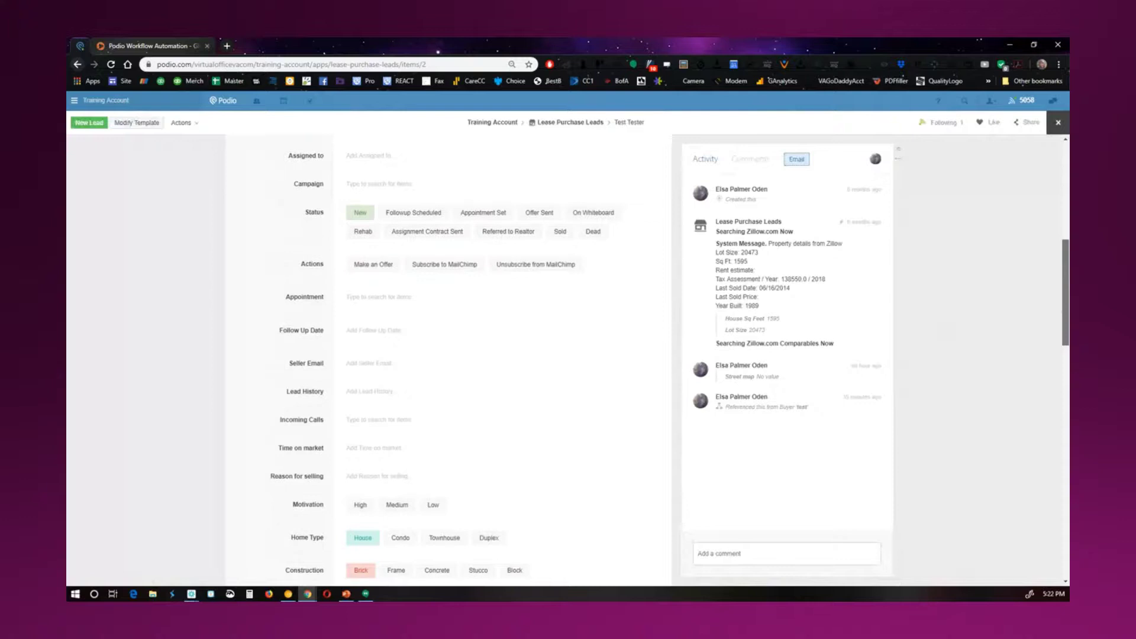
scroll(449, 355, "up", 2)
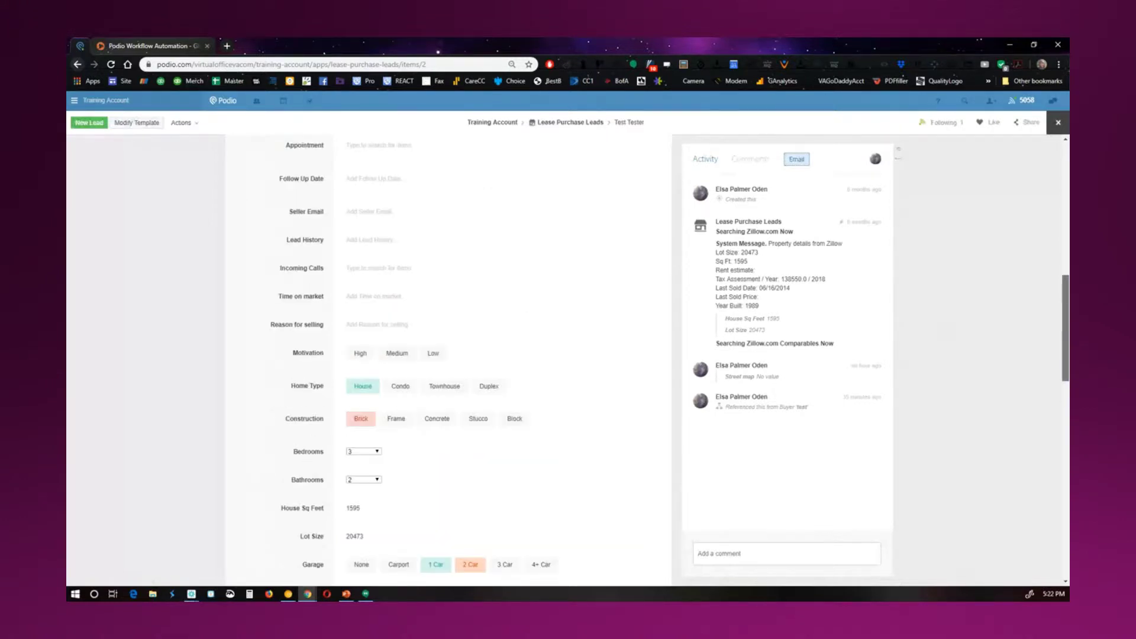
scroll(450, 355, "up", 6)
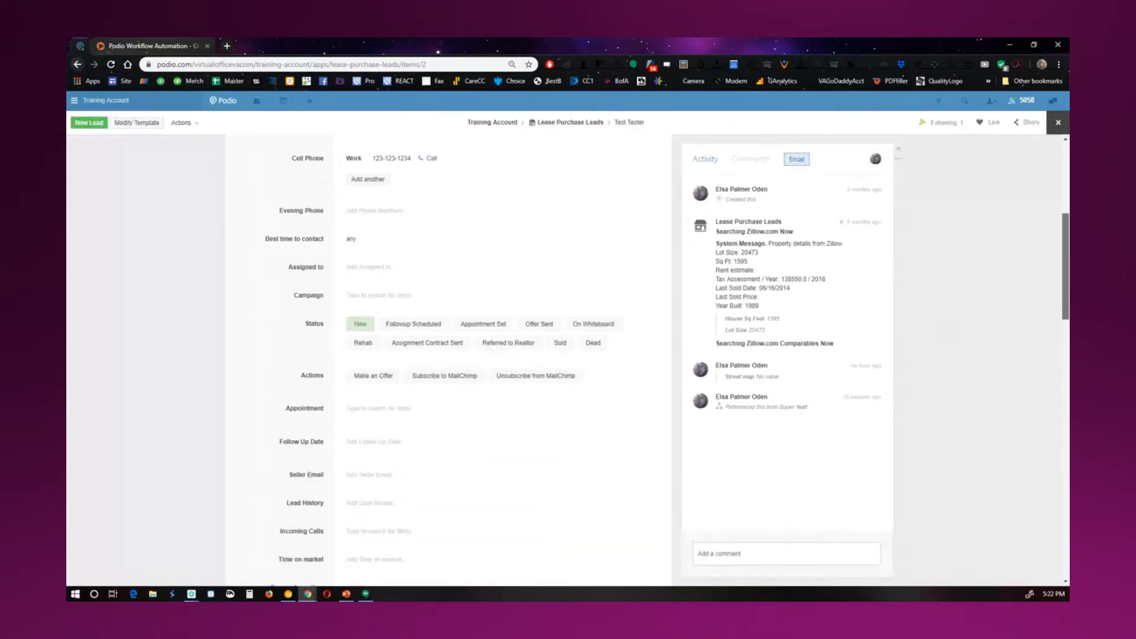
scroll(450, 355, "up", 3)
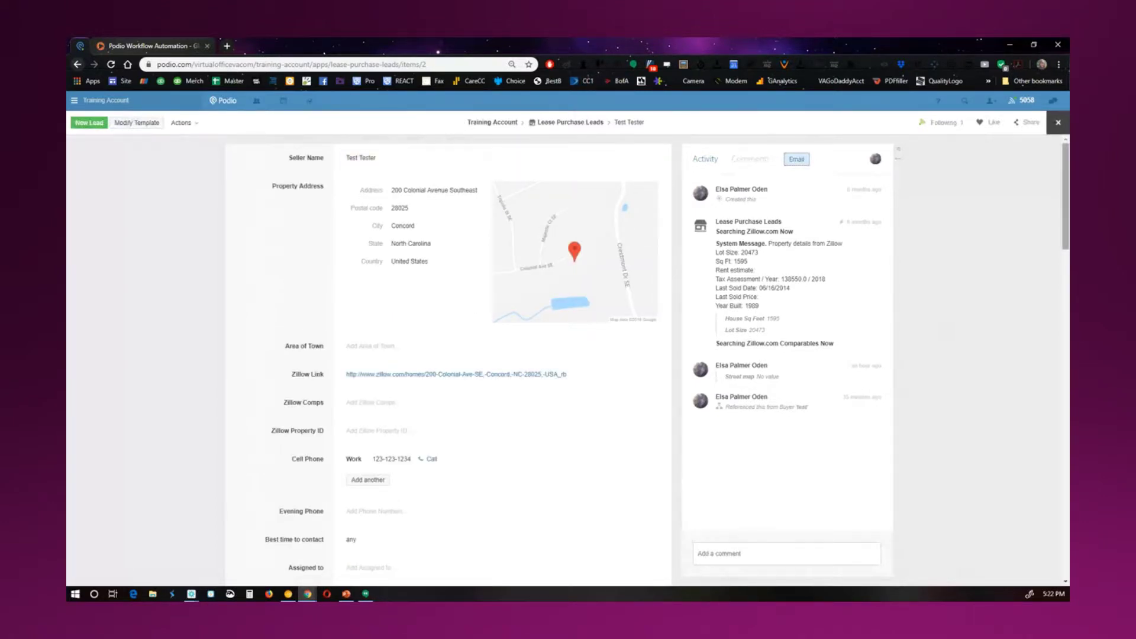
scroll(447, 355, "down", 6)
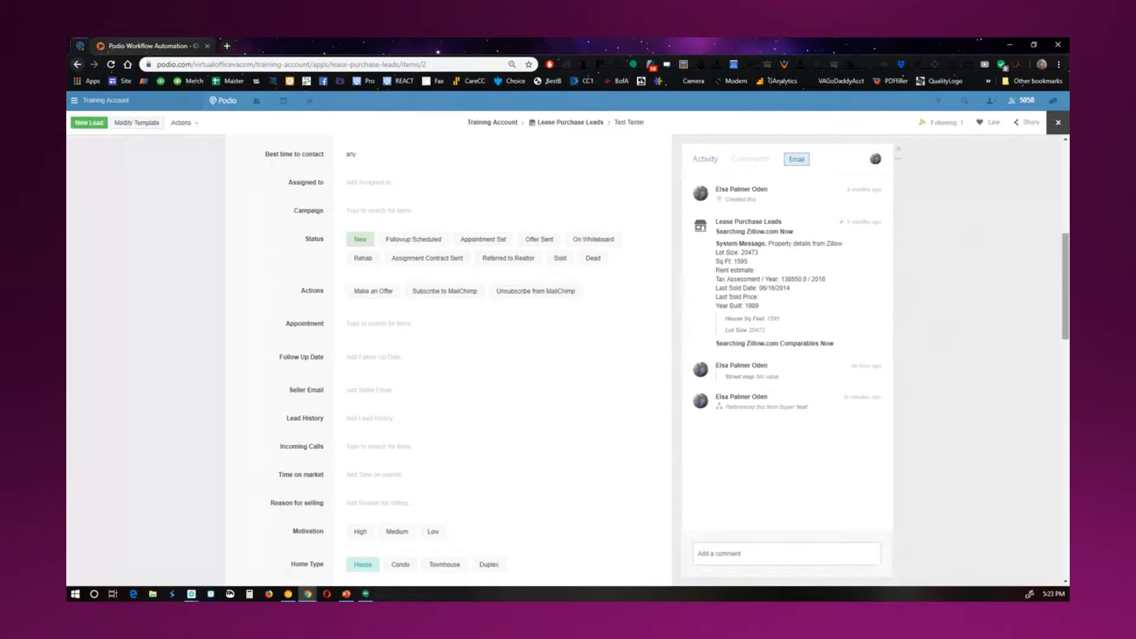
scroll(449, 355, "down", 20)
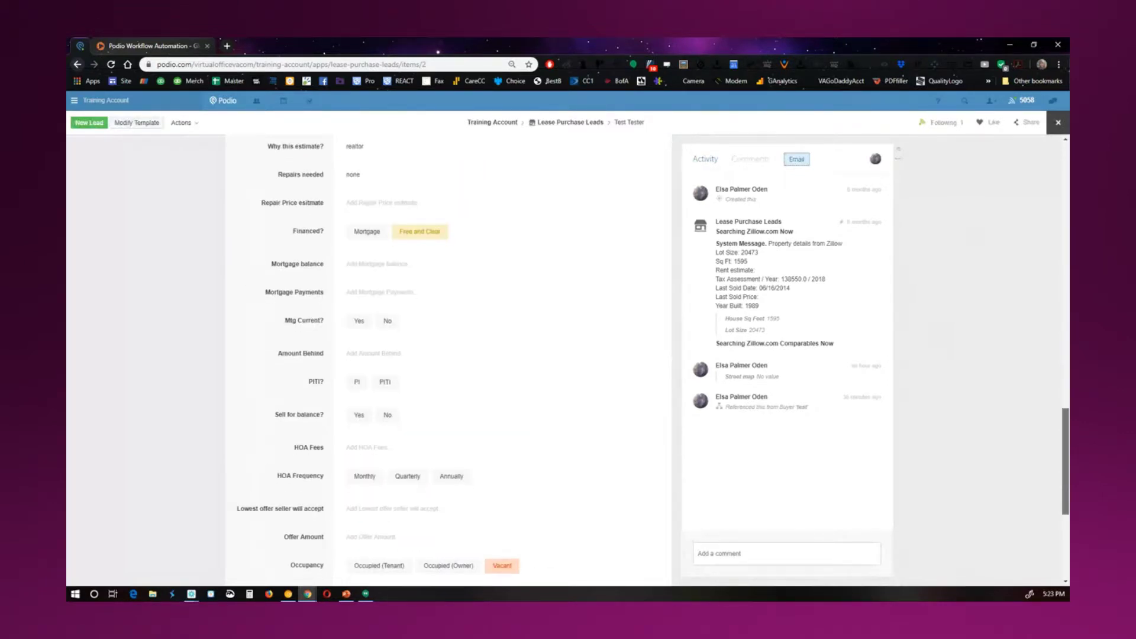
scroll(450, 355, "down", 5)
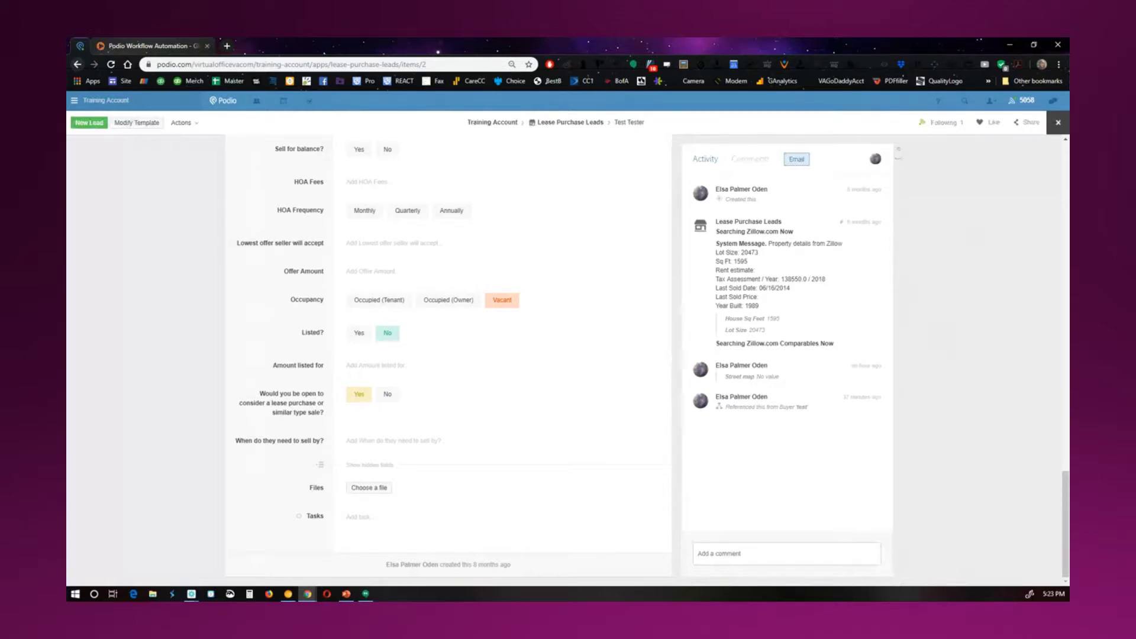
Add a task to the Test Tester lead, assigned to the suggested team member and due Today
left_click(358, 517)
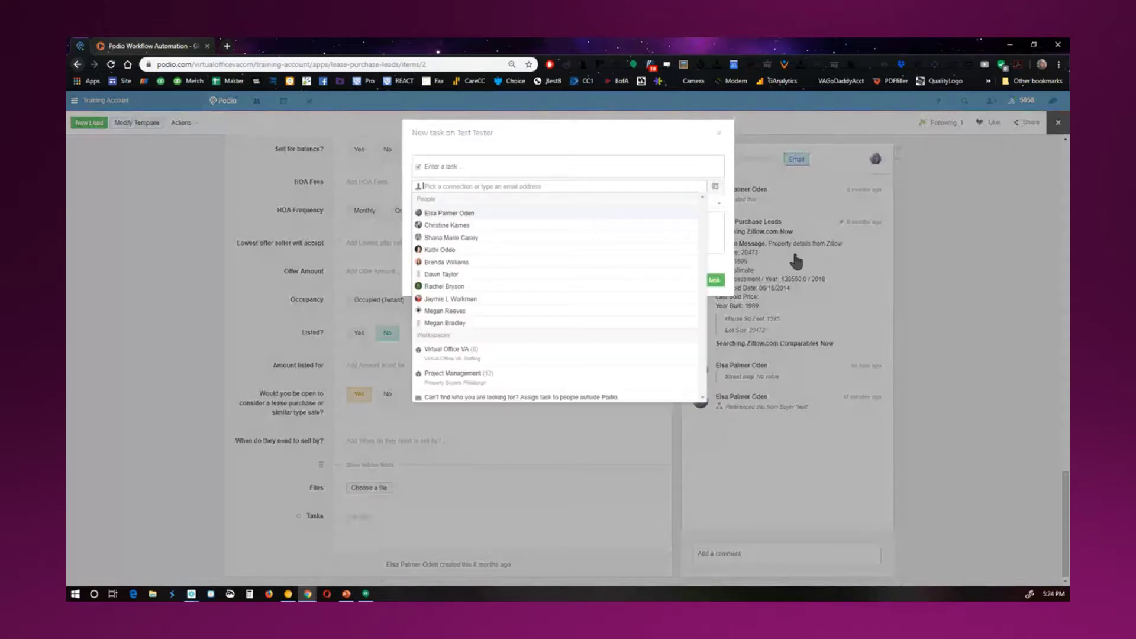
key("Return")
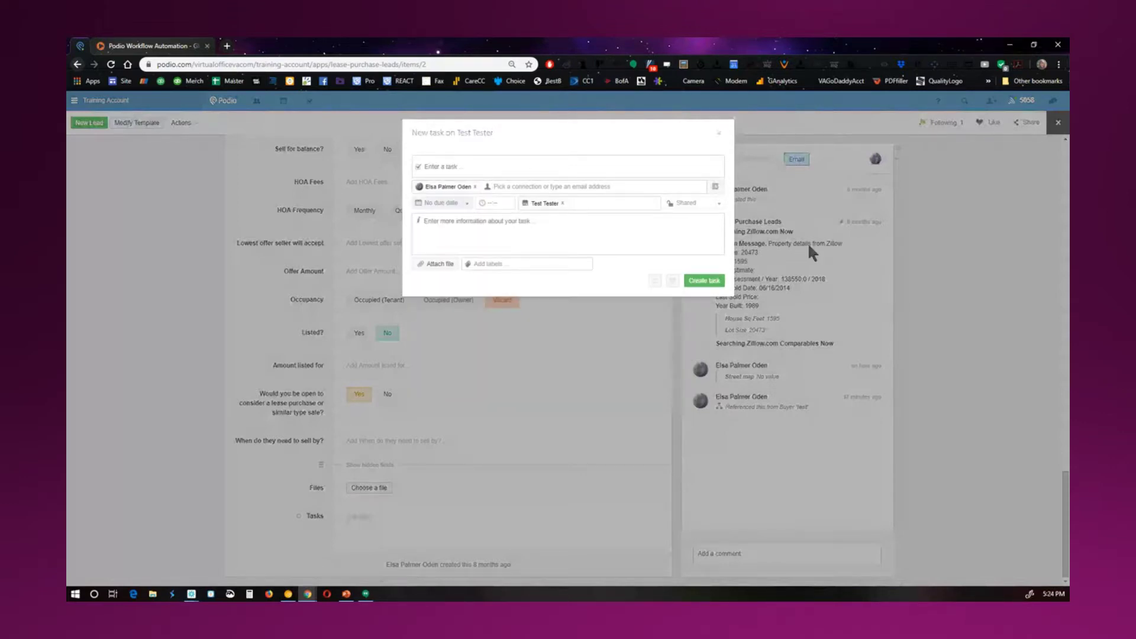
key("Tab")
key("Down")
key("Down")
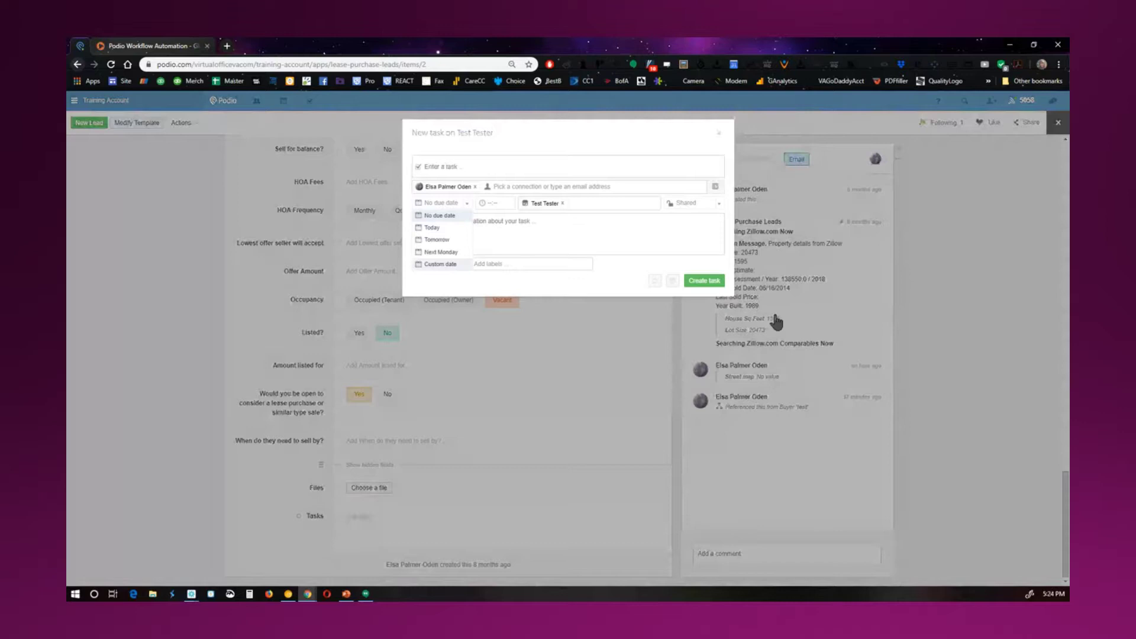
key("Up")
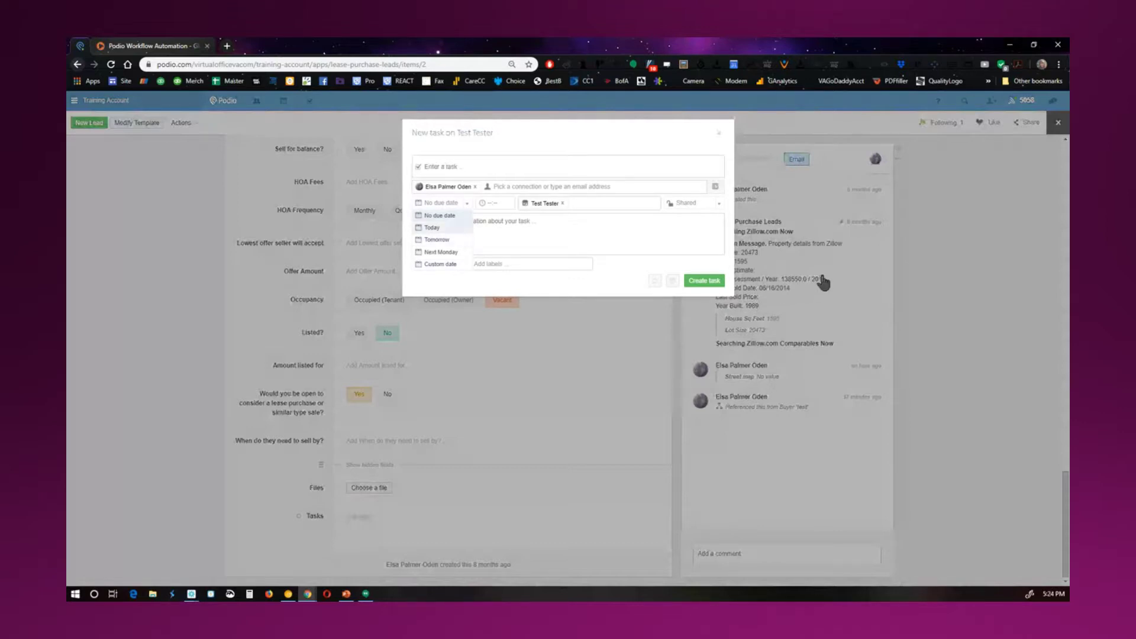
key("Return")
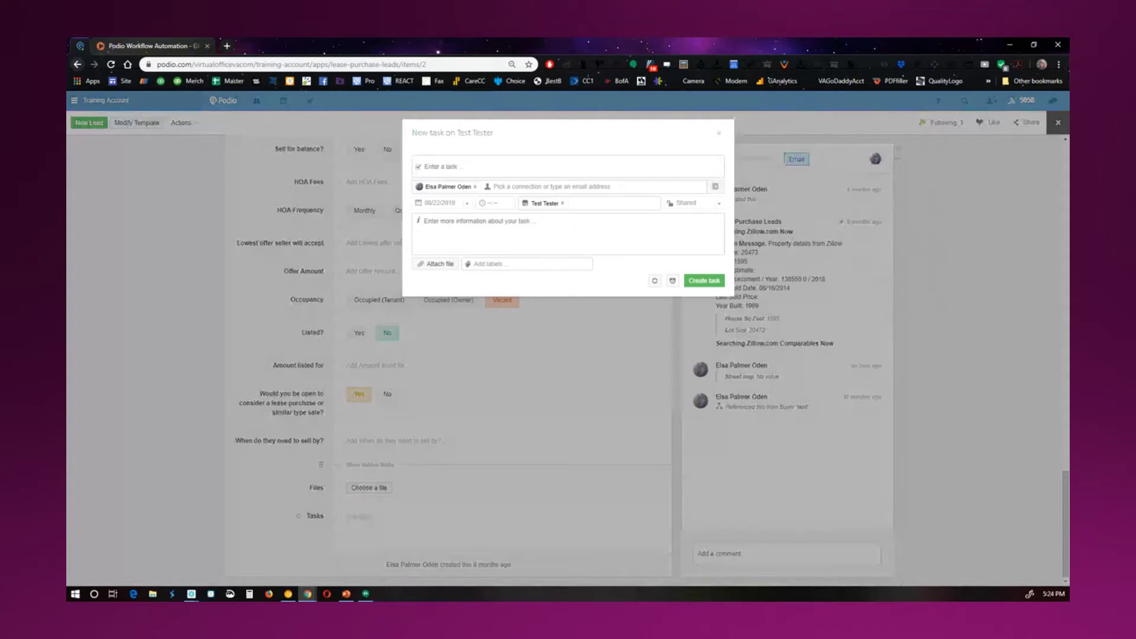
left_click(704, 280)
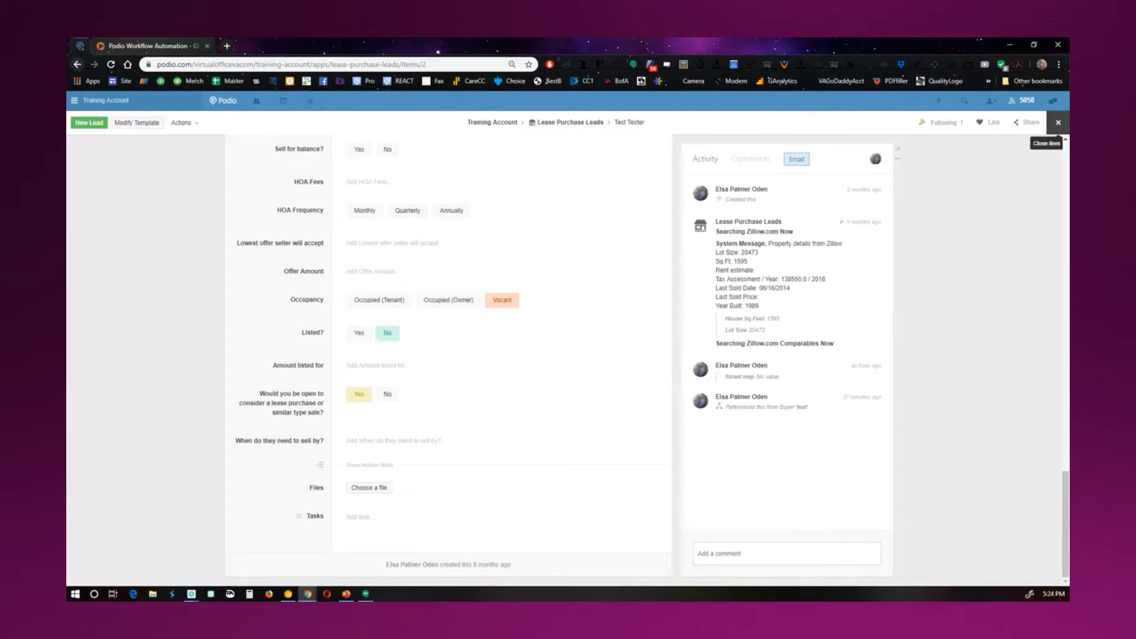
Close the lead and return to the Training Account workspace home
left_click(1058, 122)
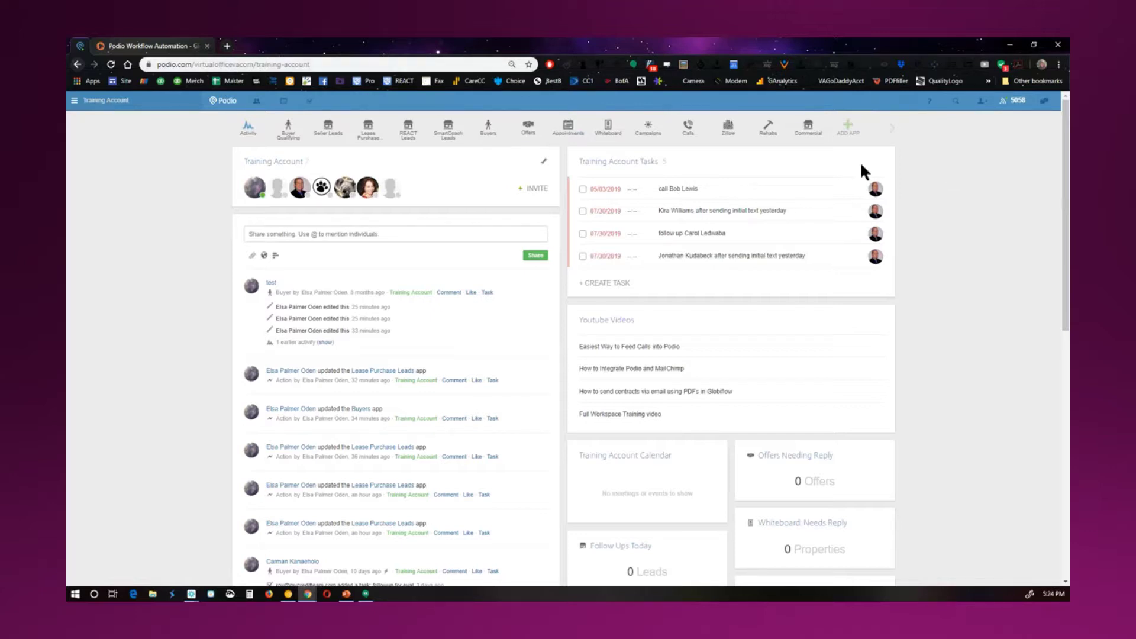
In the Buyers app, link the test buyer to Test Tester, Test Seller Lead and test as matched properties
left_click(488, 126)
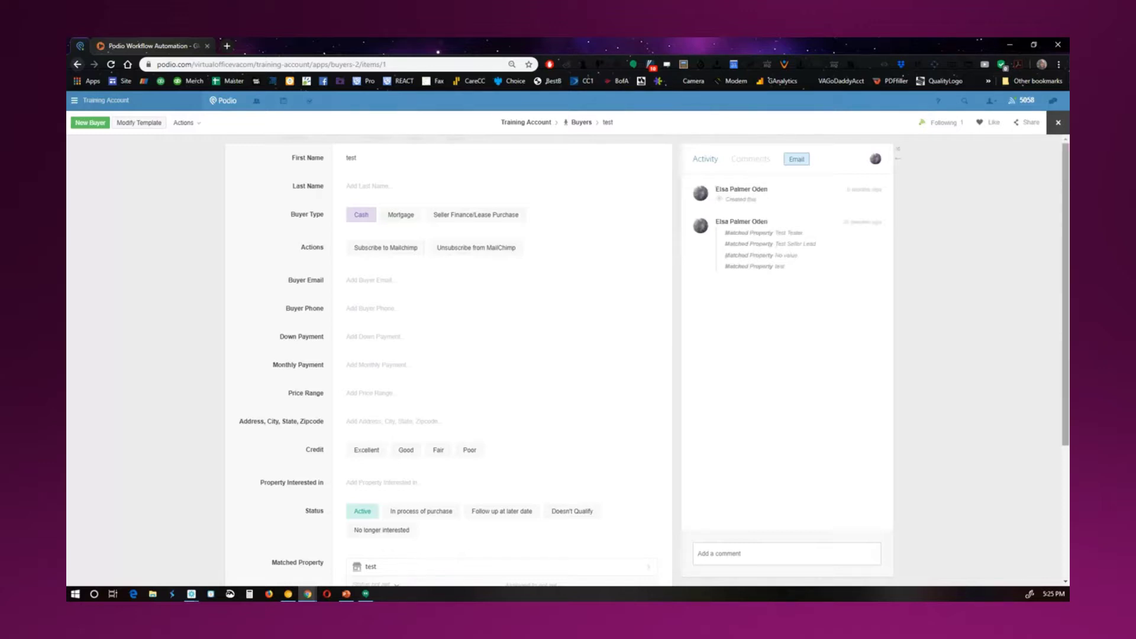
scroll(450, 355, "down", 2)
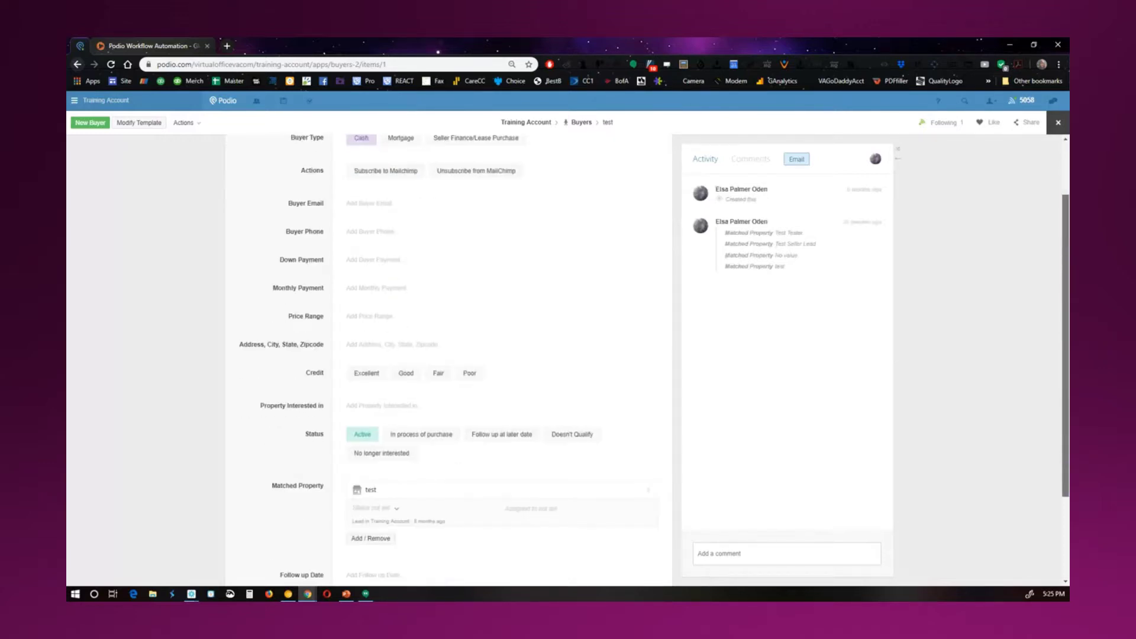
scroll(450, 355, "down", 2)
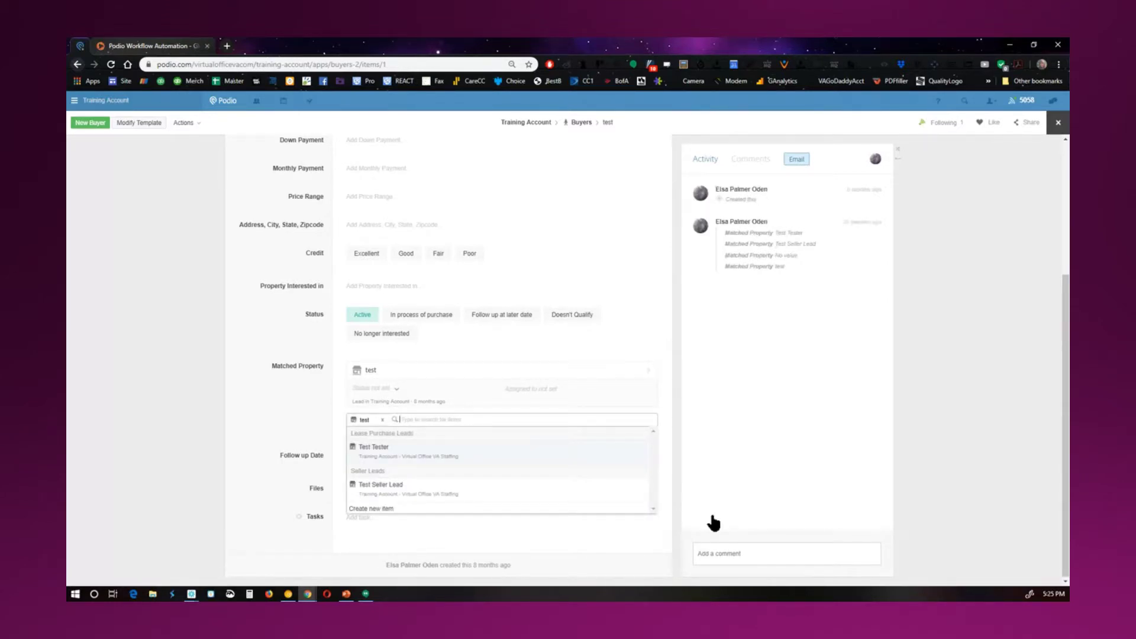
left_click(636, 500)
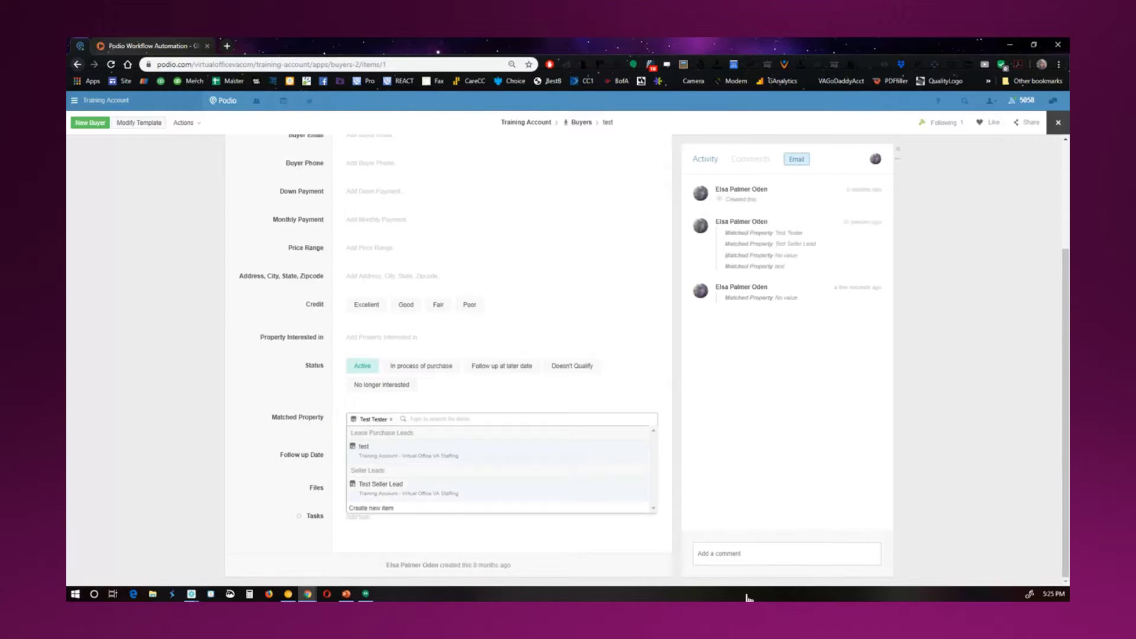
left_click(611, 527)
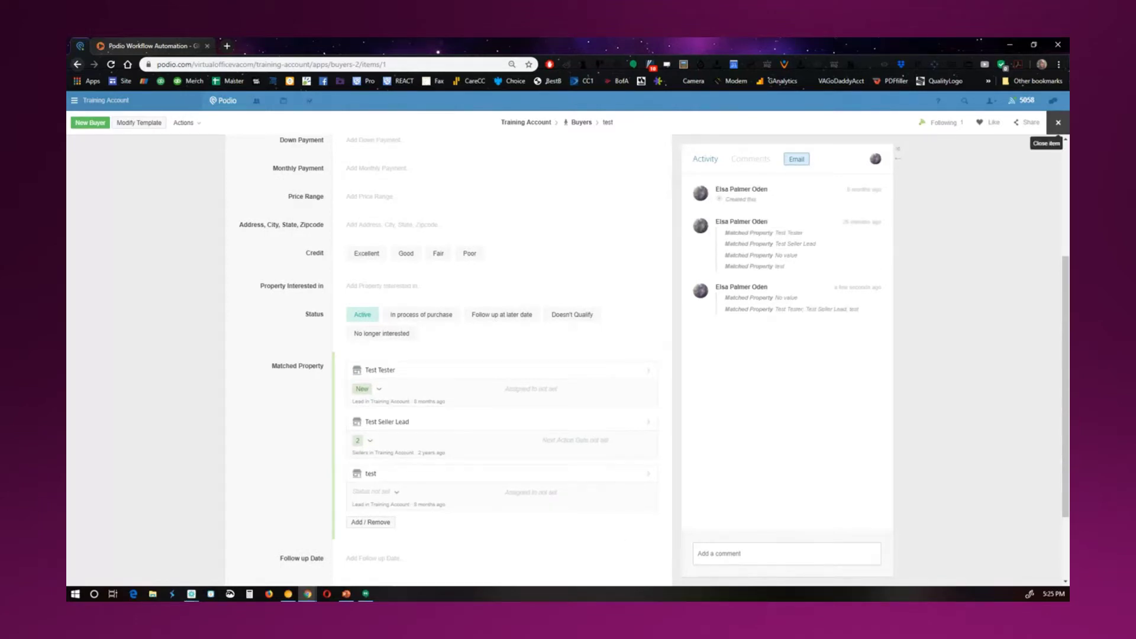
Open the Test Tester lead, follow its related test buyer link, and go back to the lead
left_click(1057, 123)
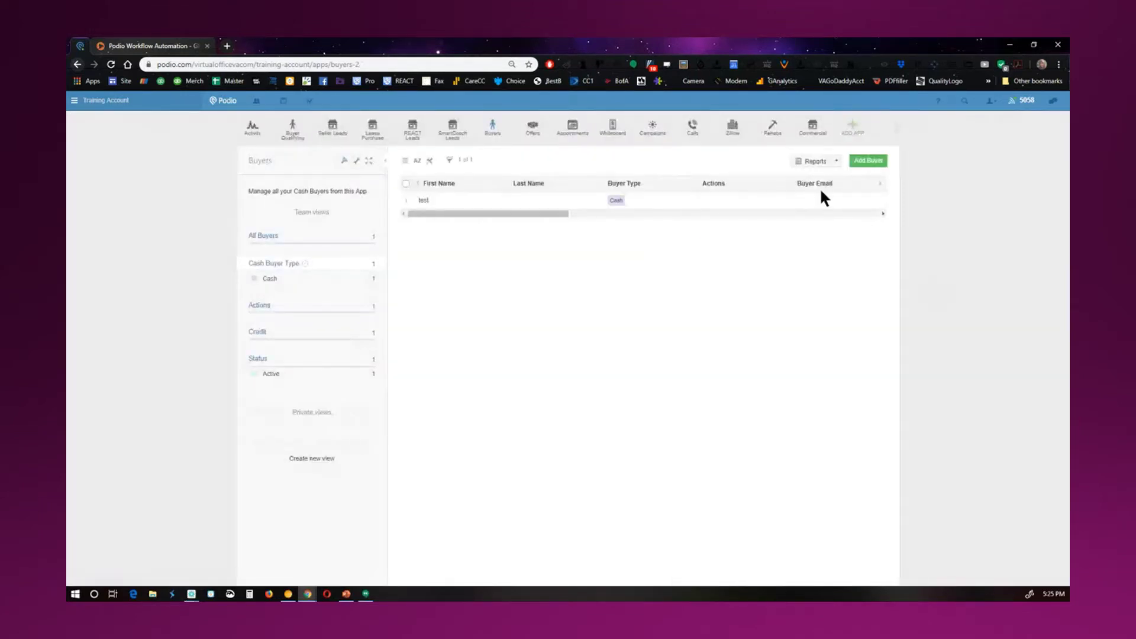
left_click(372, 127)
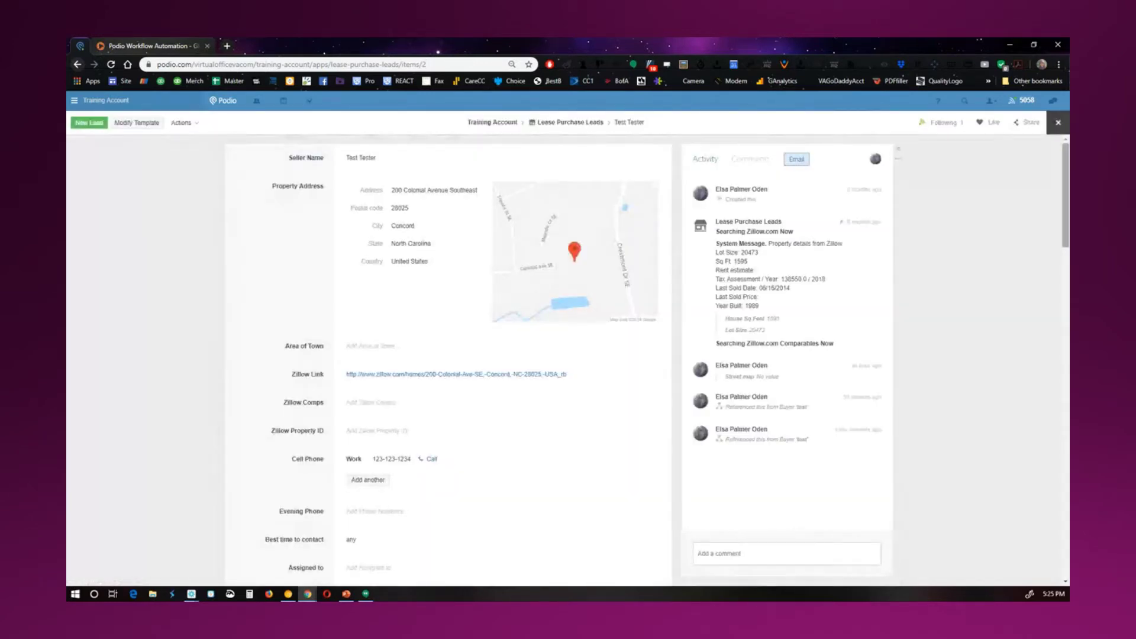
scroll(448, 355, "down", 20)
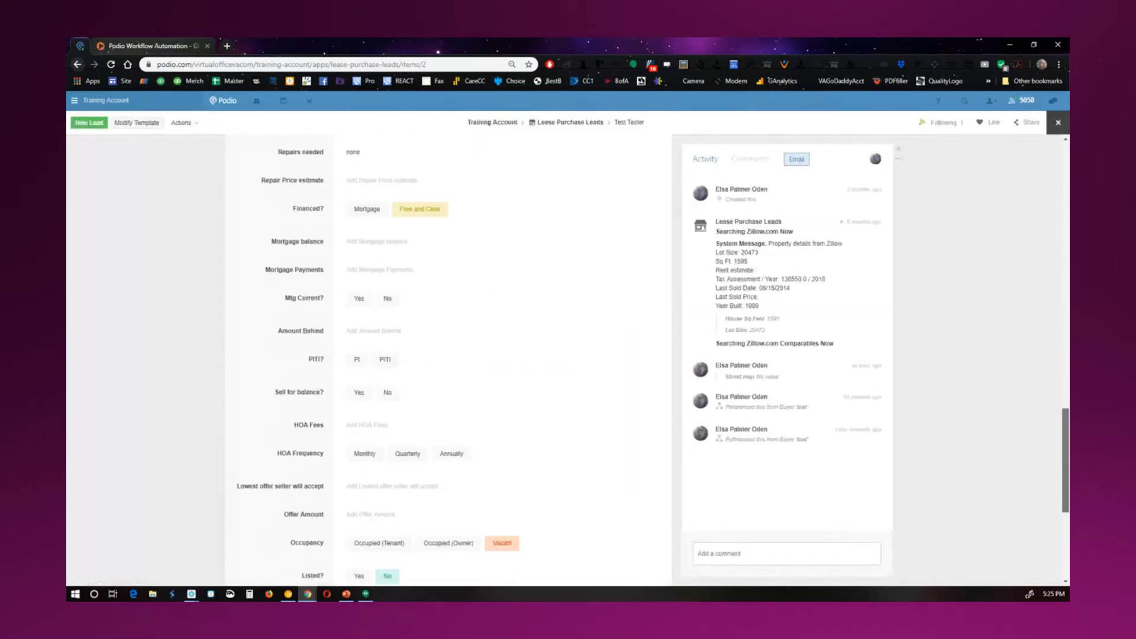
scroll(448, 355, "down", 2)
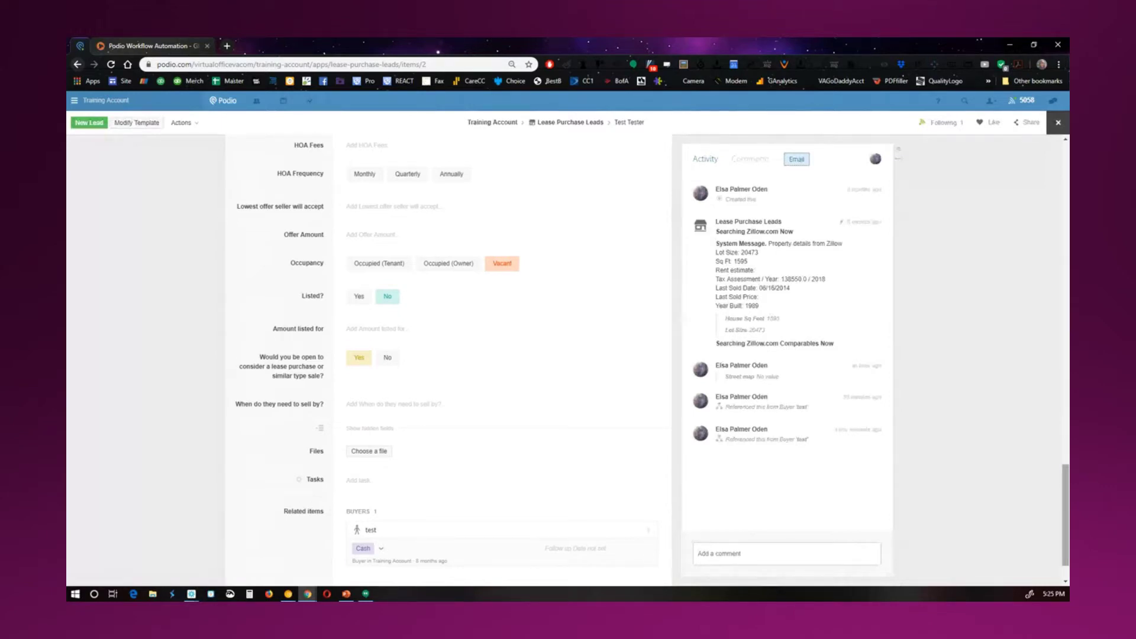
scroll(447, 355, "down", 1)
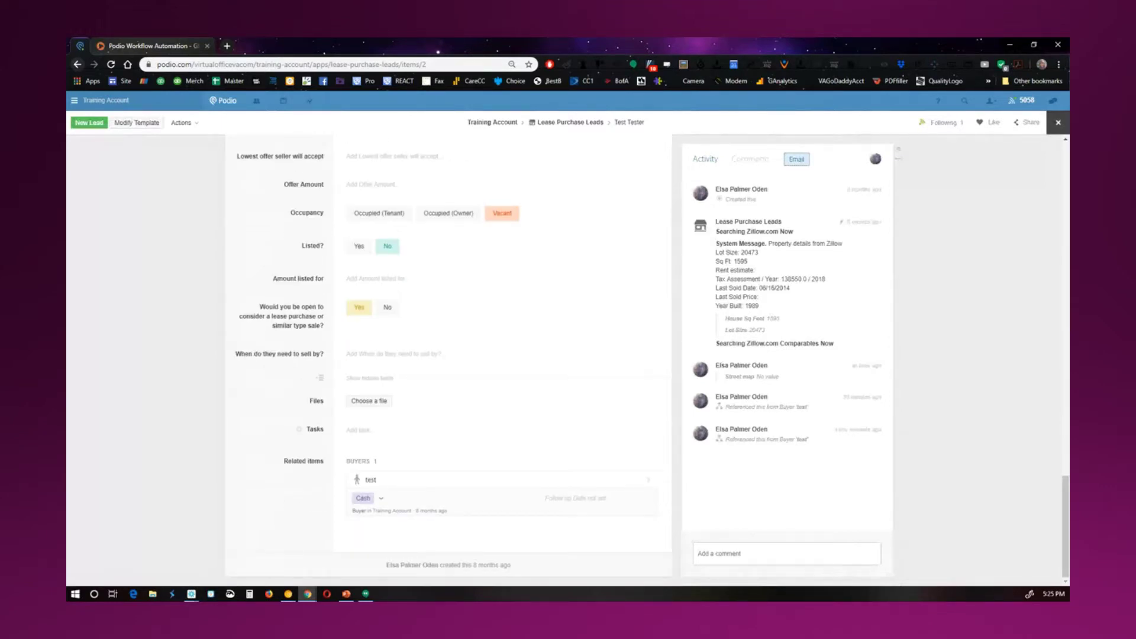
left_click(370, 480)
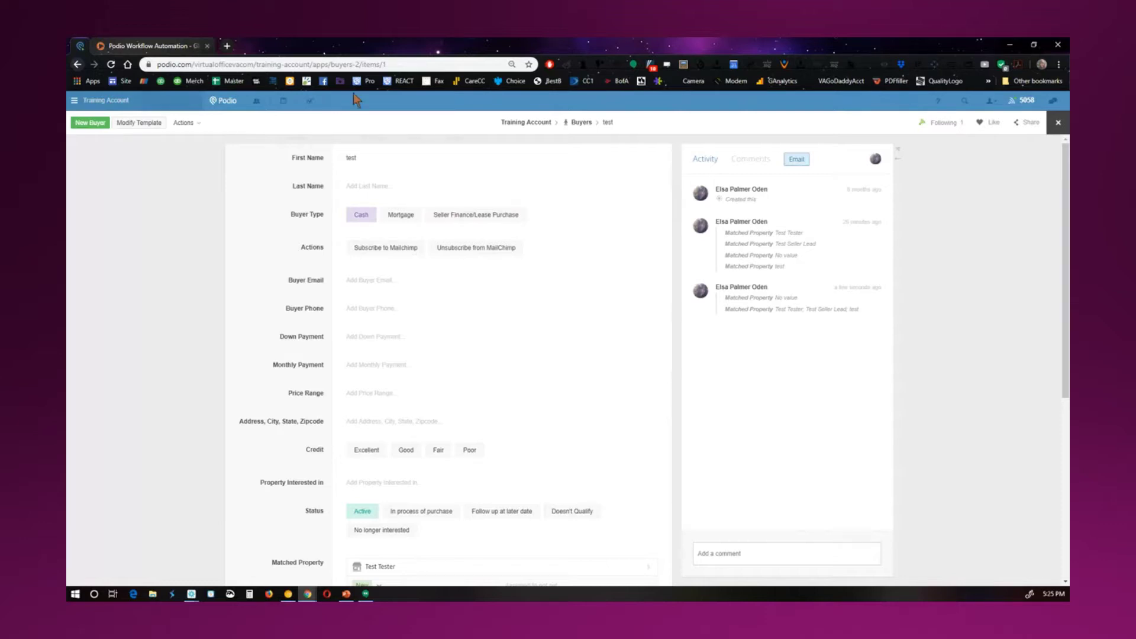
left_click(335, 80)
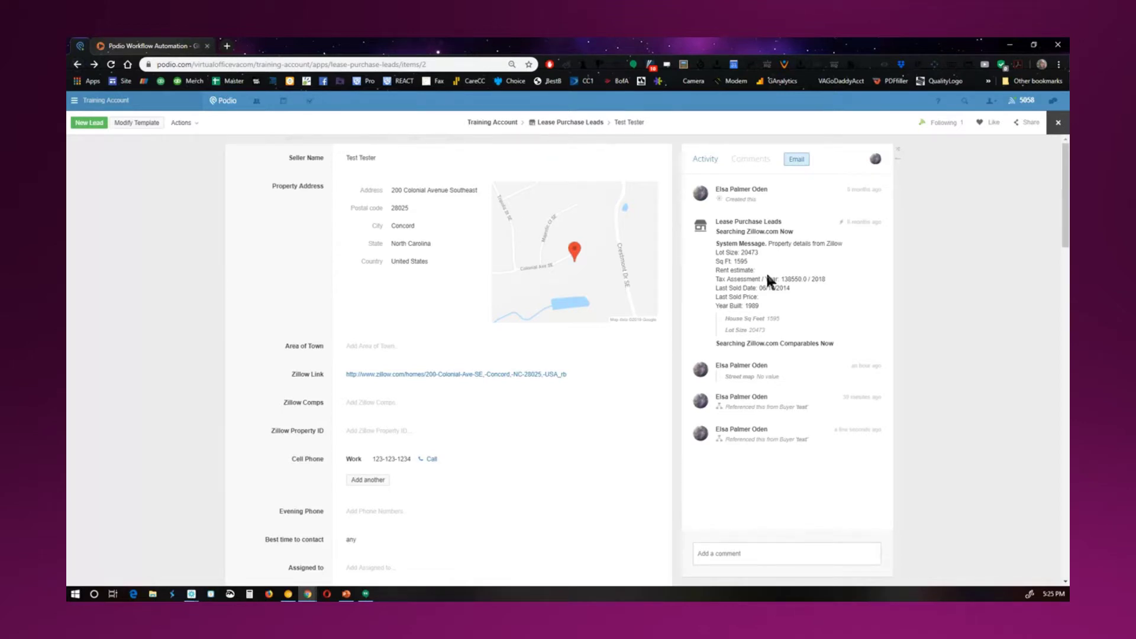
Close the lead to return to the Lease Purchase Leads list and scroll its filter sidebar
left_click(1058, 123)
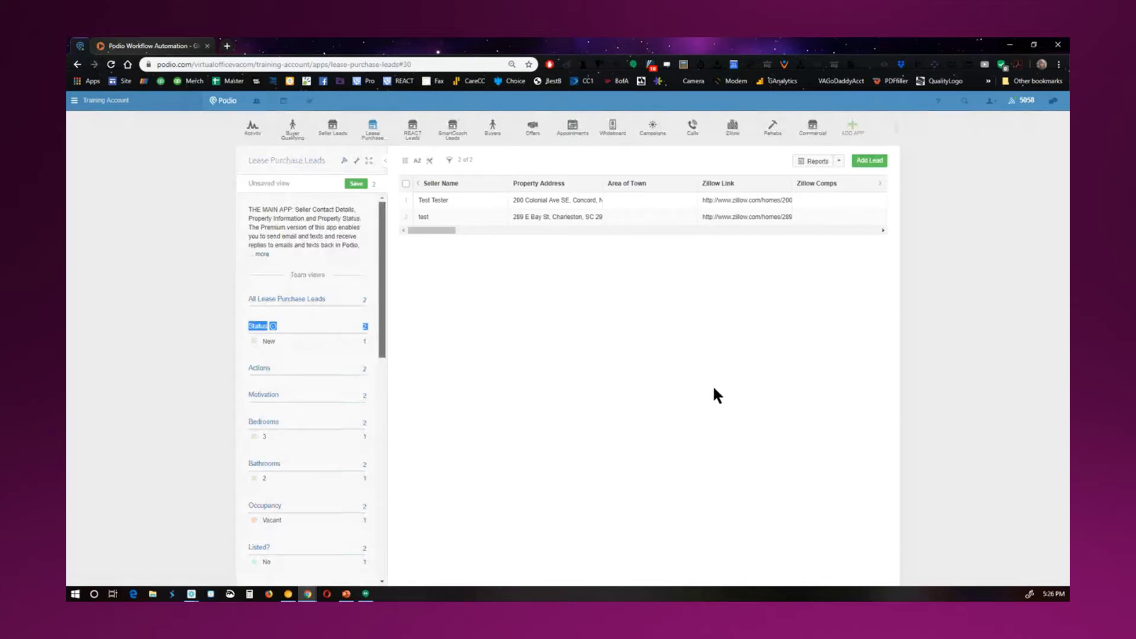
scroll(713, 384, "down", 3)
scroll(710, 470, "down", 3)
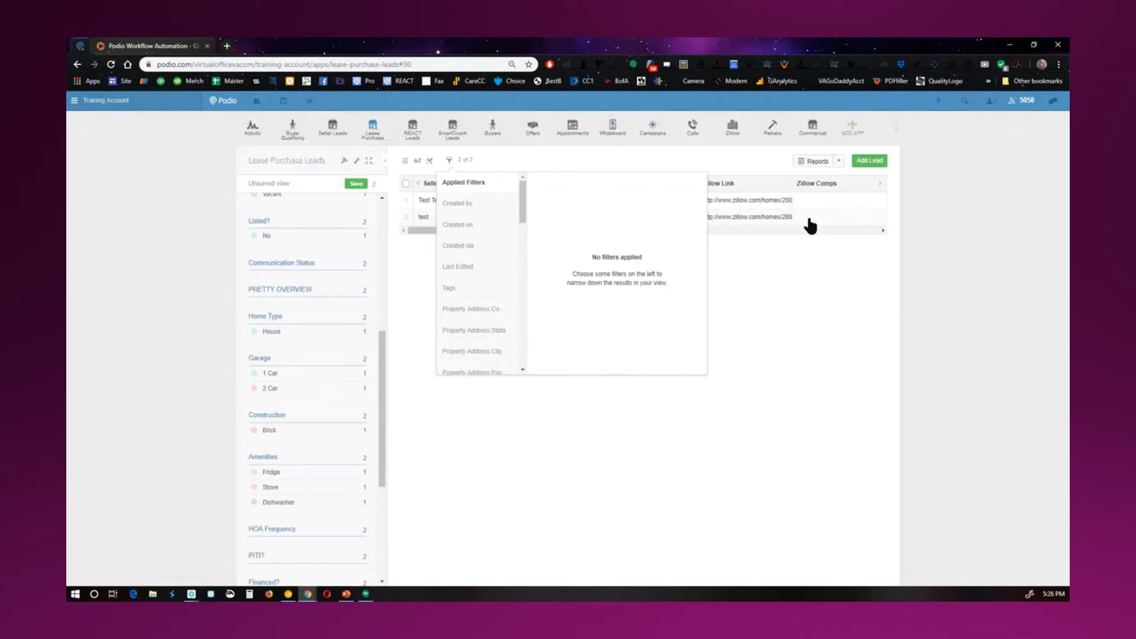
Dismiss the Applied Filters panel and the sort-order list on the leads table
left_click(963, 192)
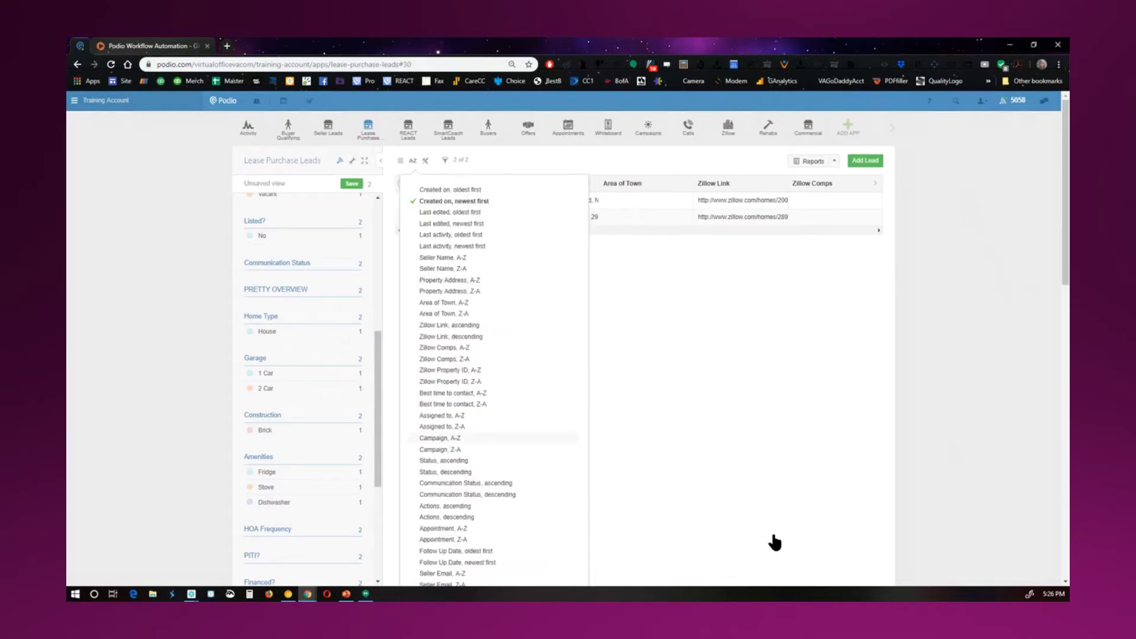
left_click(962, 183)
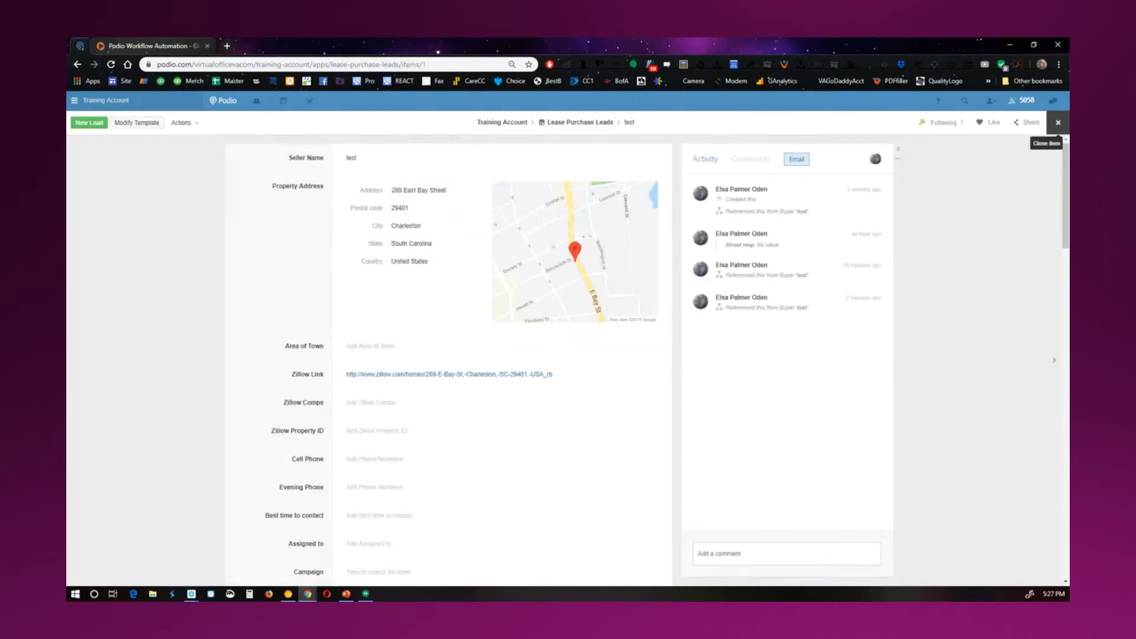
Close the test lead to return to the Lease Purchase Leads list
left_click(1057, 122)
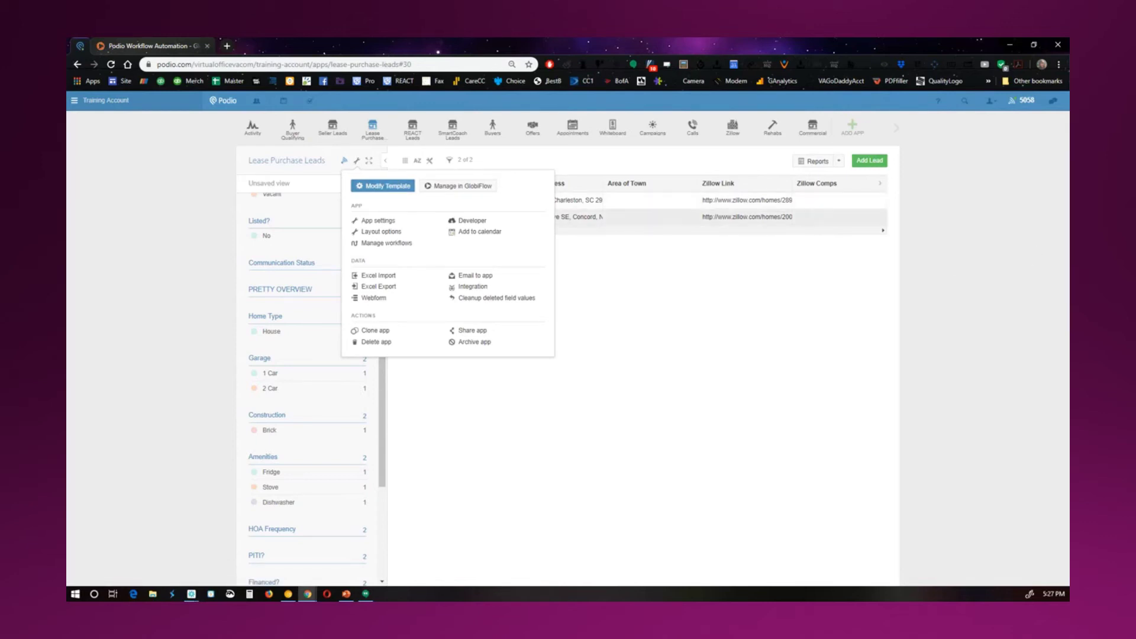
Preview the wrench menu's App settings, Layout options, Manage workflows and Manage in GlobiFlow entries
key("Down")
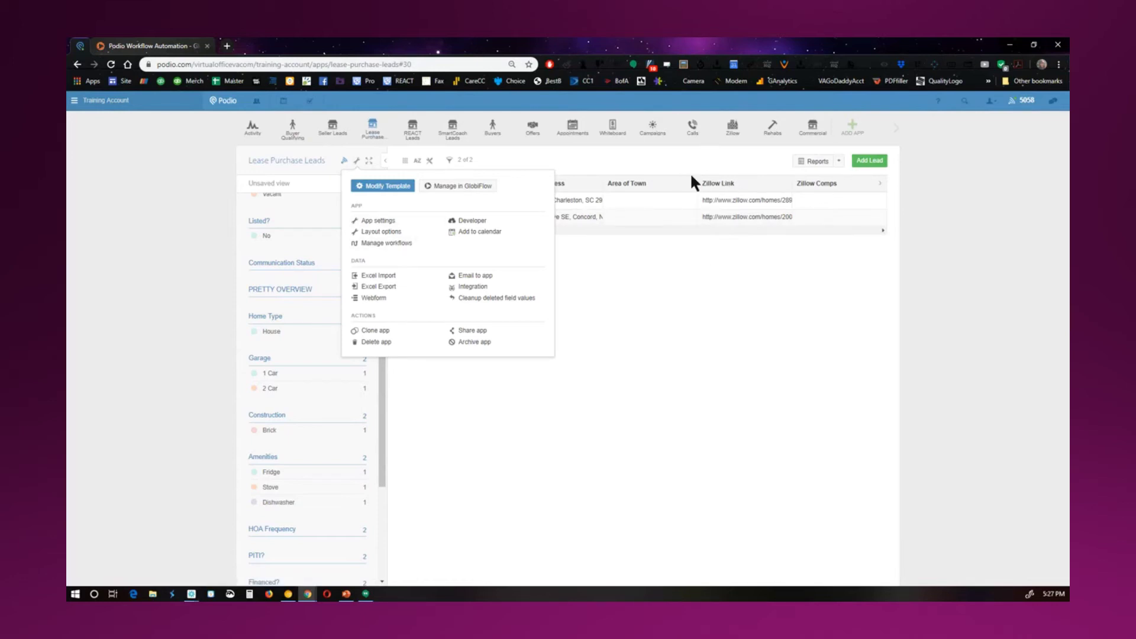
key("Down")
key("Up")
key("Down")
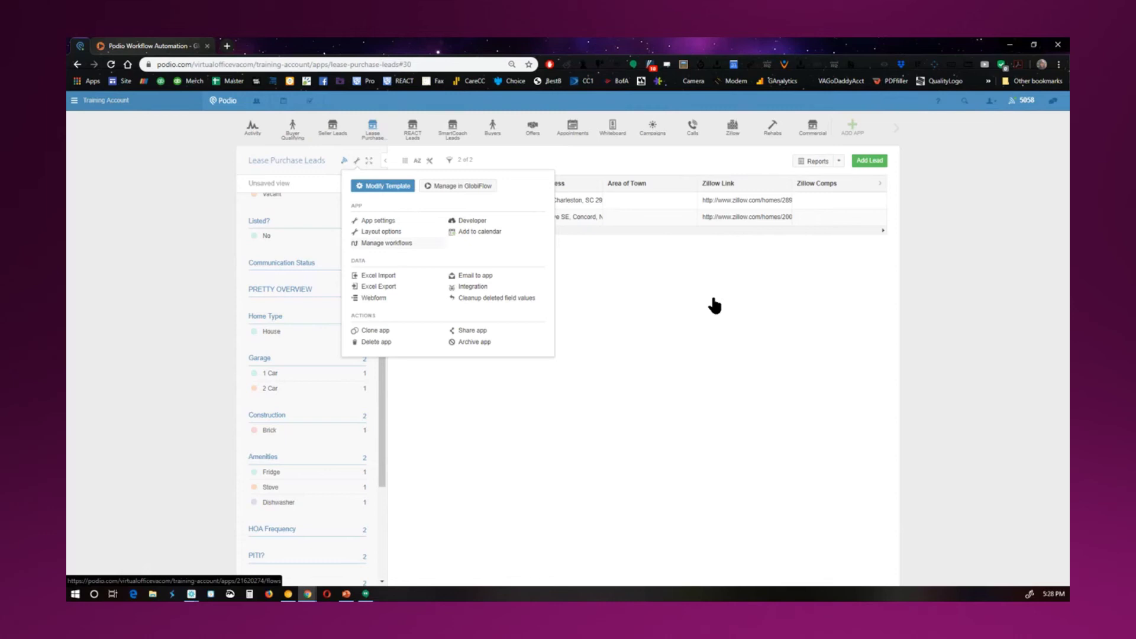
key("Tab")
Go back to the Training Account workspace dashboard
left_click(551, 158)
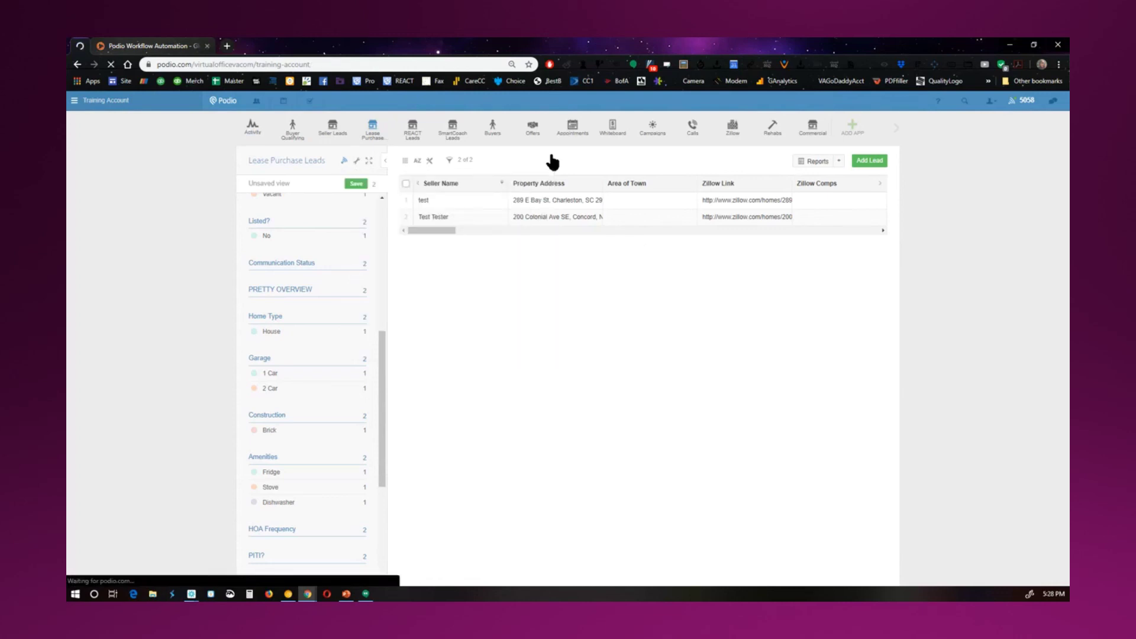